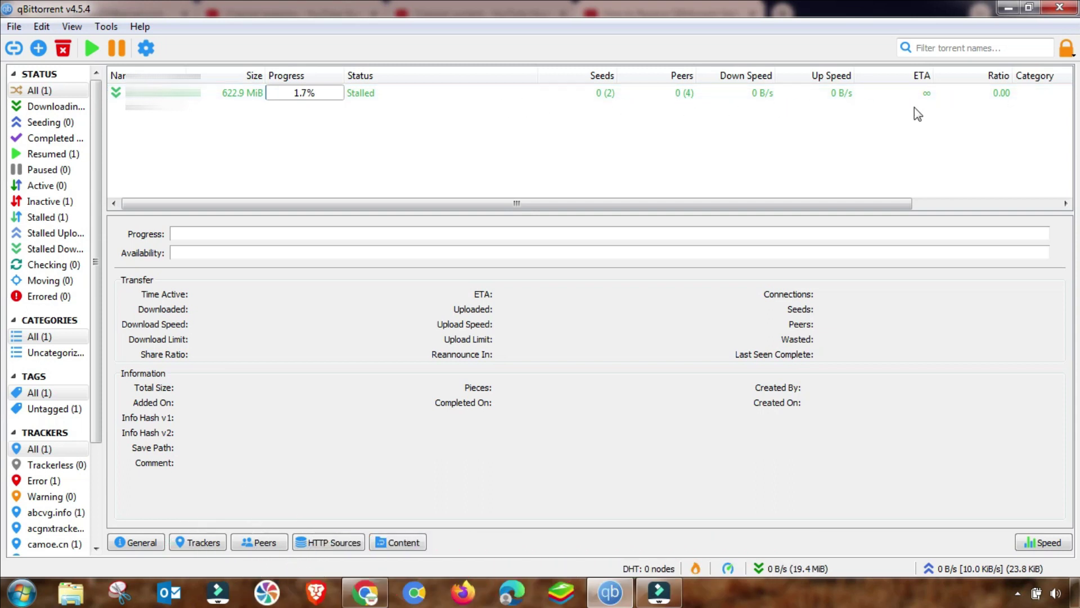
Remove the stalled torrent from the transfer list but keep its downloaded files
click(359, 95)
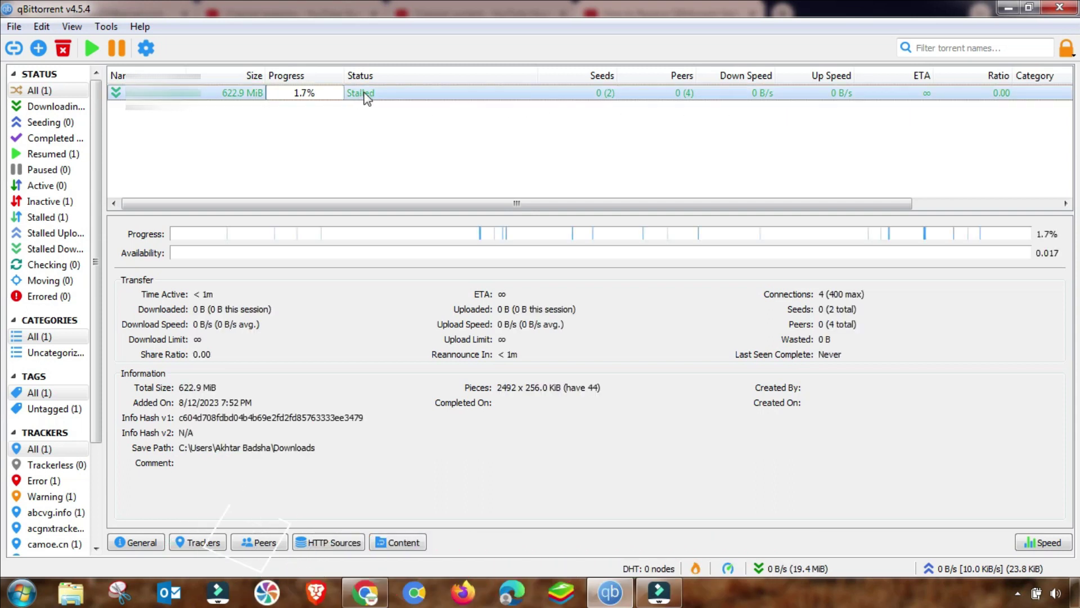
right_click(364, 96)
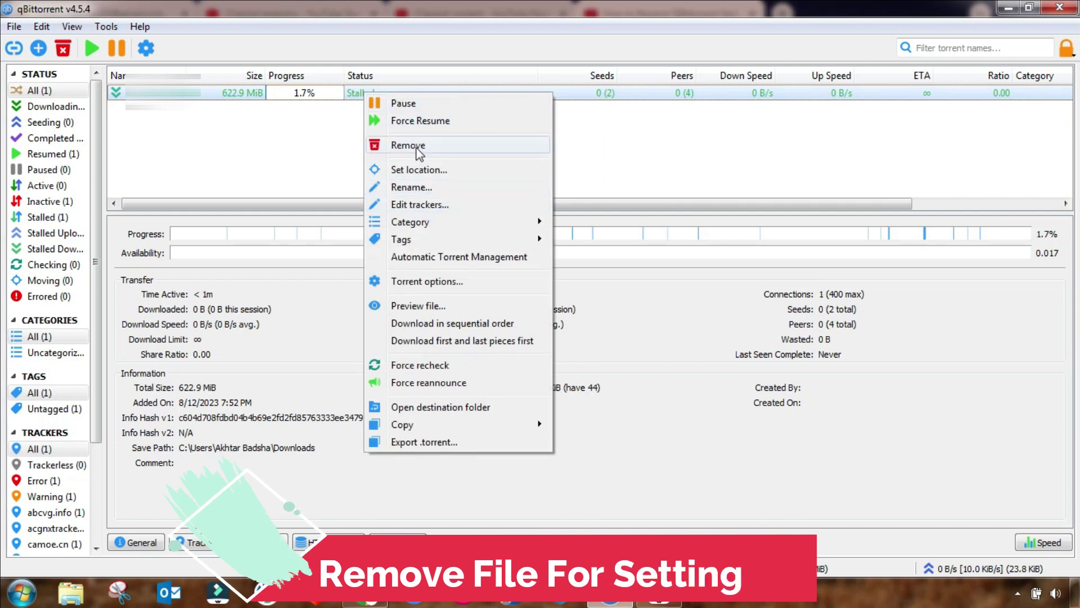
click(417, 150)
click(468, 311)
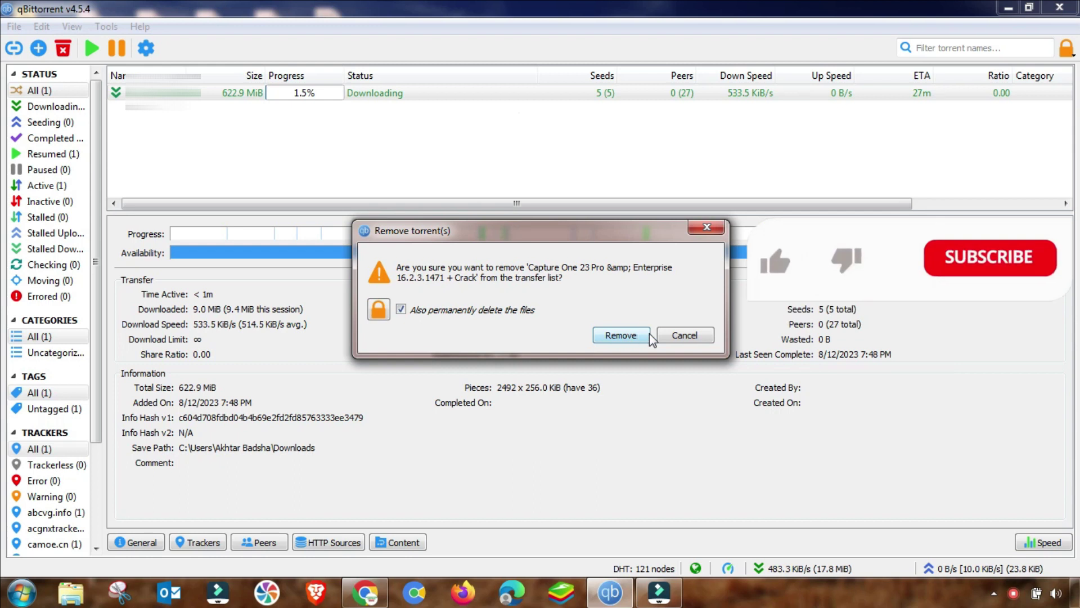
key(space)
click(631, 340)
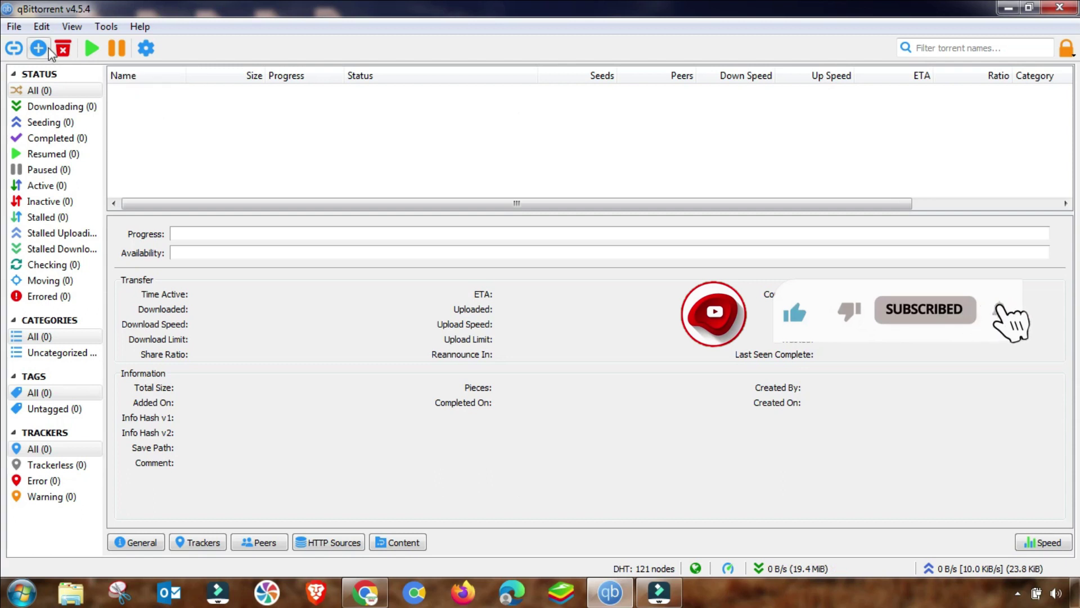
In the Connection options, generate a random incoming listening port, giving 63310
click(106, 28)
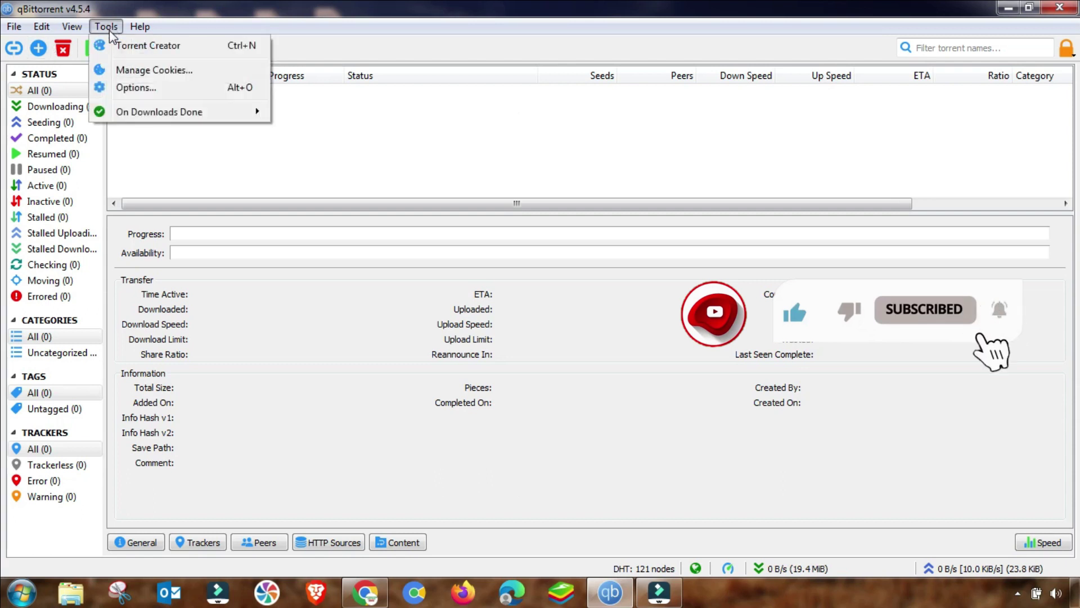
click(134, 90)
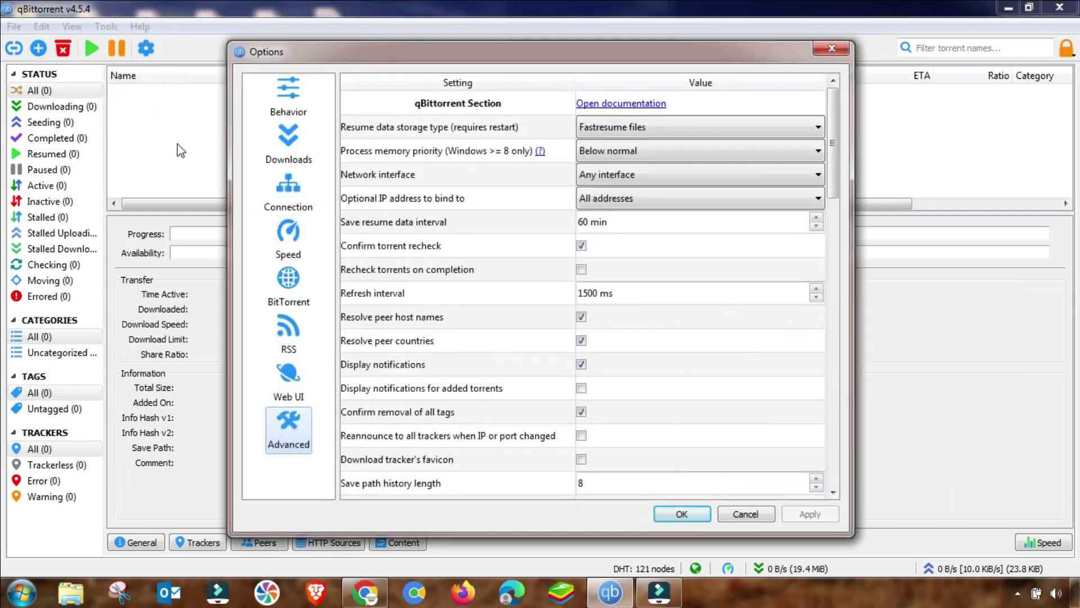
click(294, 207)
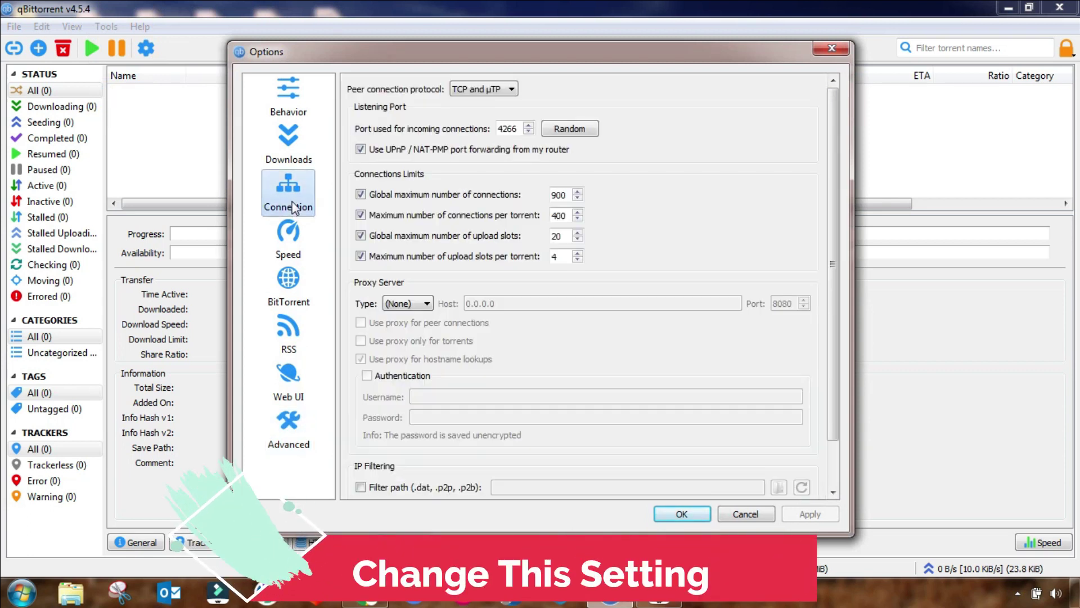
click(483, 89)
click(557, 132)
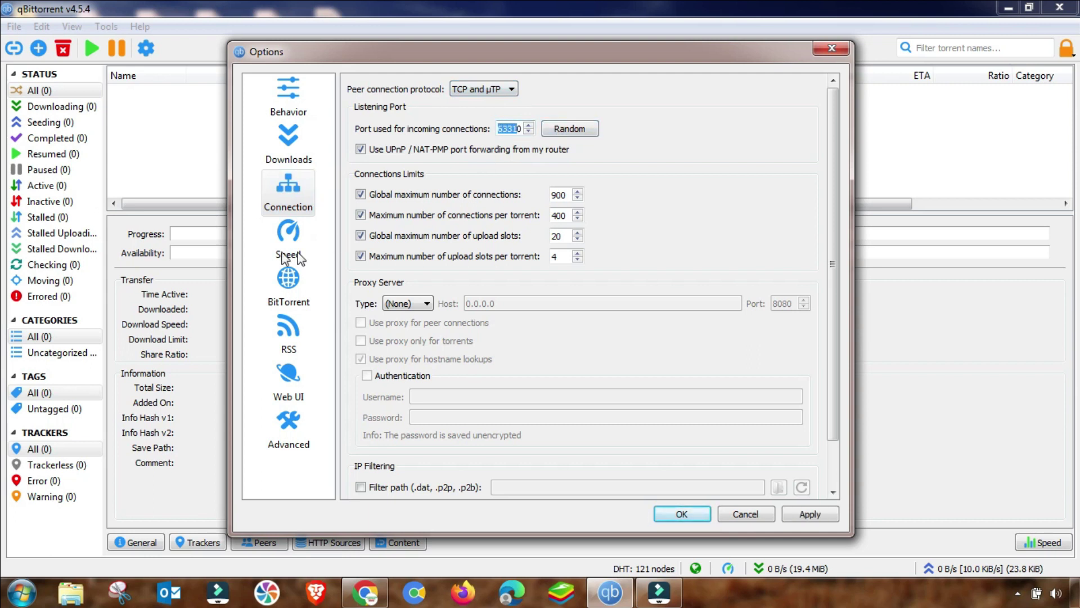
Select and delete all four lines in the RSS smart episode Filters box
click(287, 336)
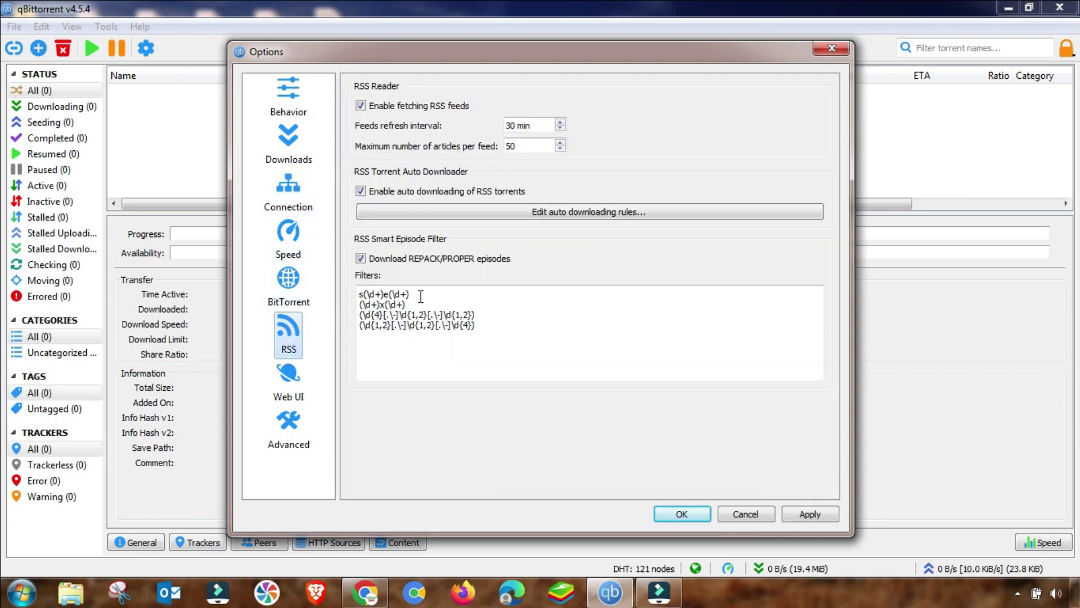
drag(493, 327, 360, 292)
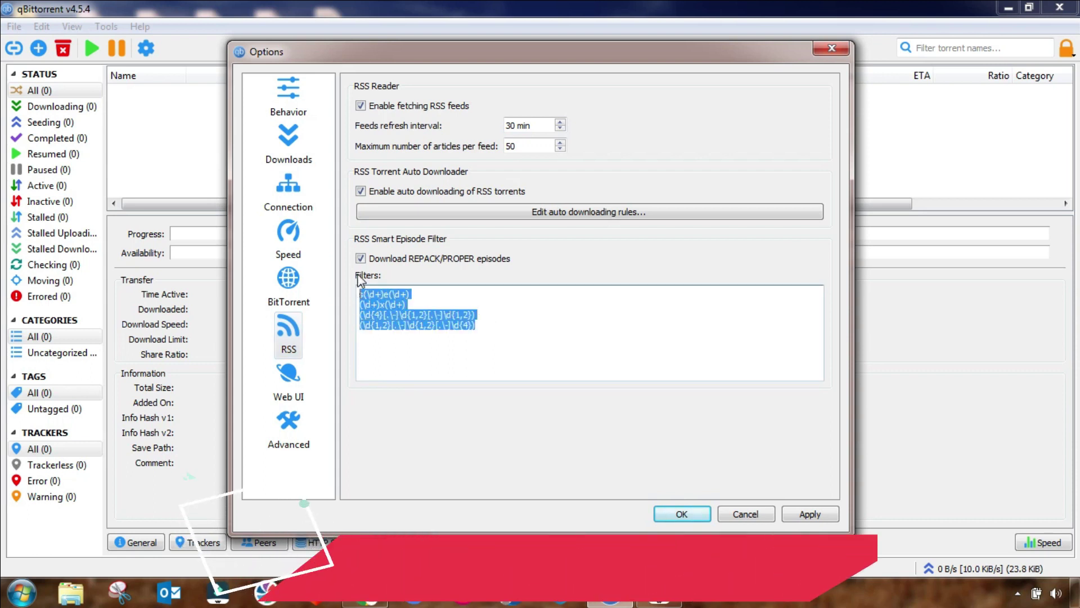
click(361, 107)
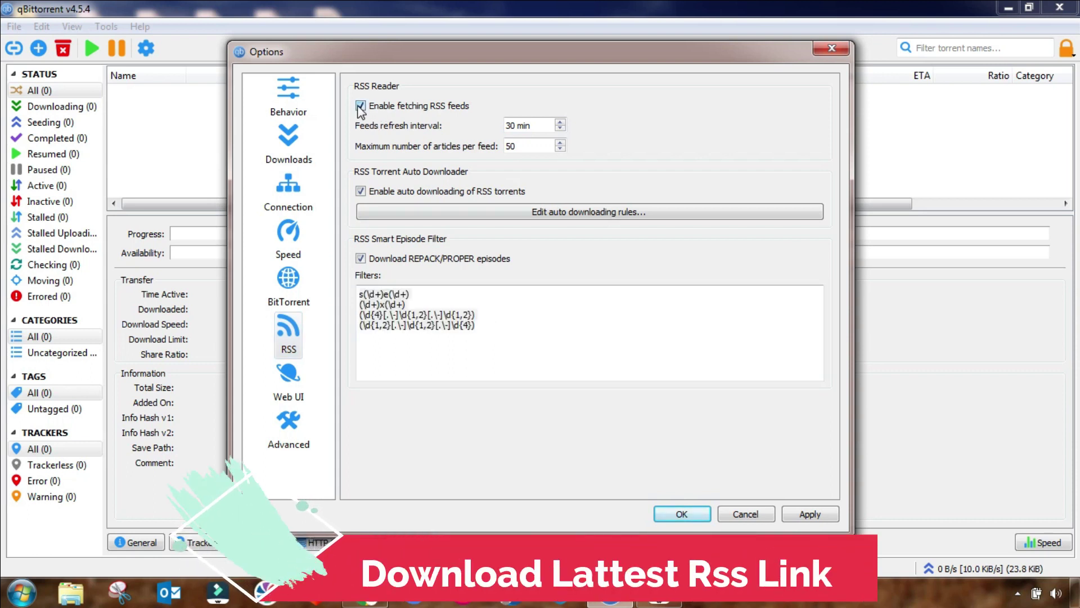
key(ctrl+a)
click(381, 291)
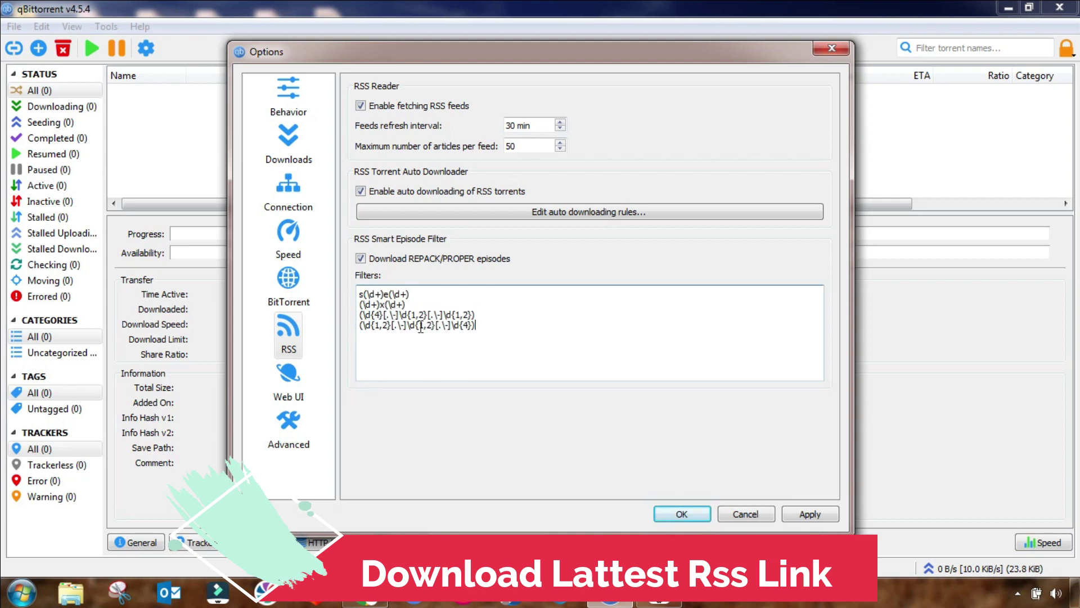
drag(485, 335, 357, 292)
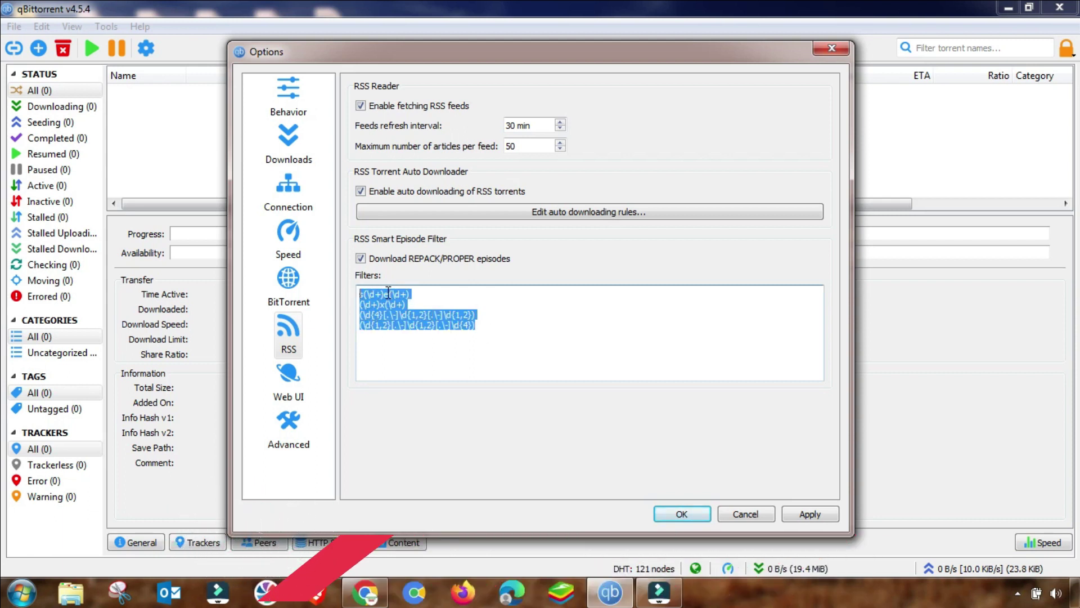
key(Delete)
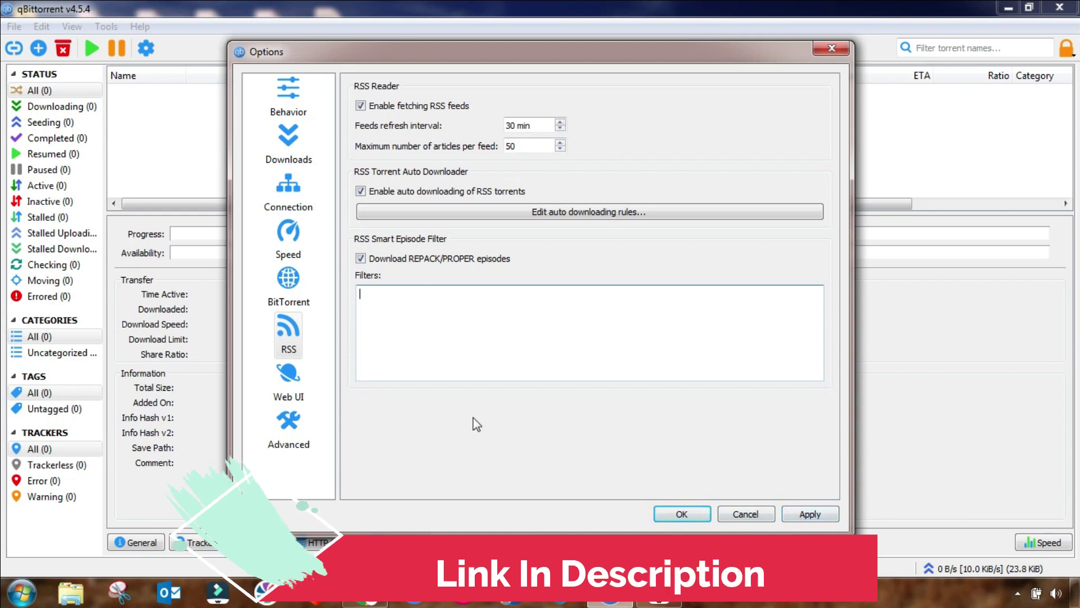
Under Advanced, tick recheck confirmation, resolving peer host names and countries, and the embedded tracker
click(289, 429)
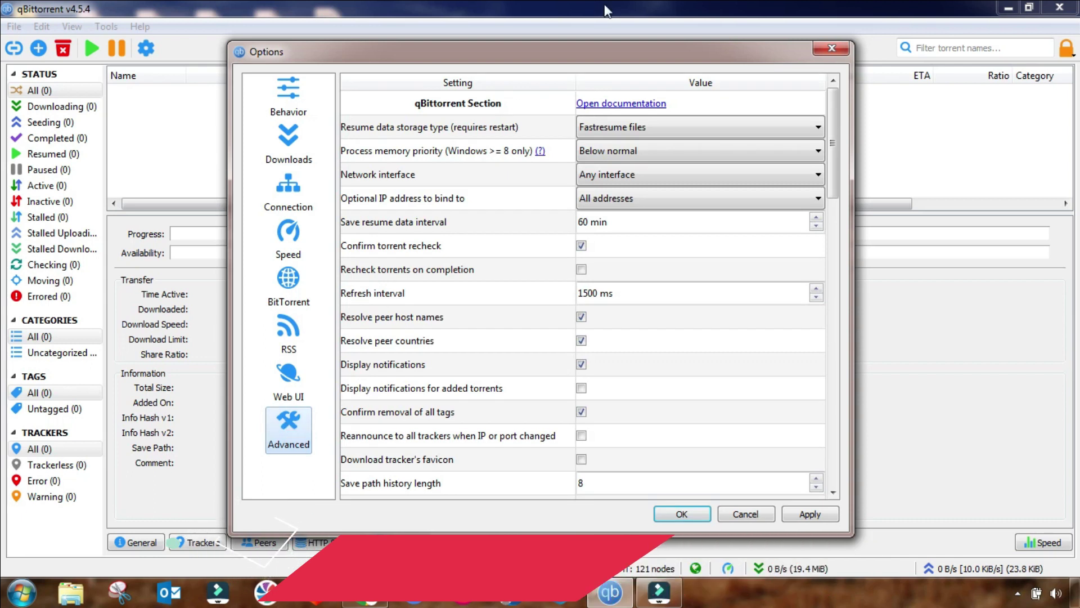
drag(501, 56, 482, 85)
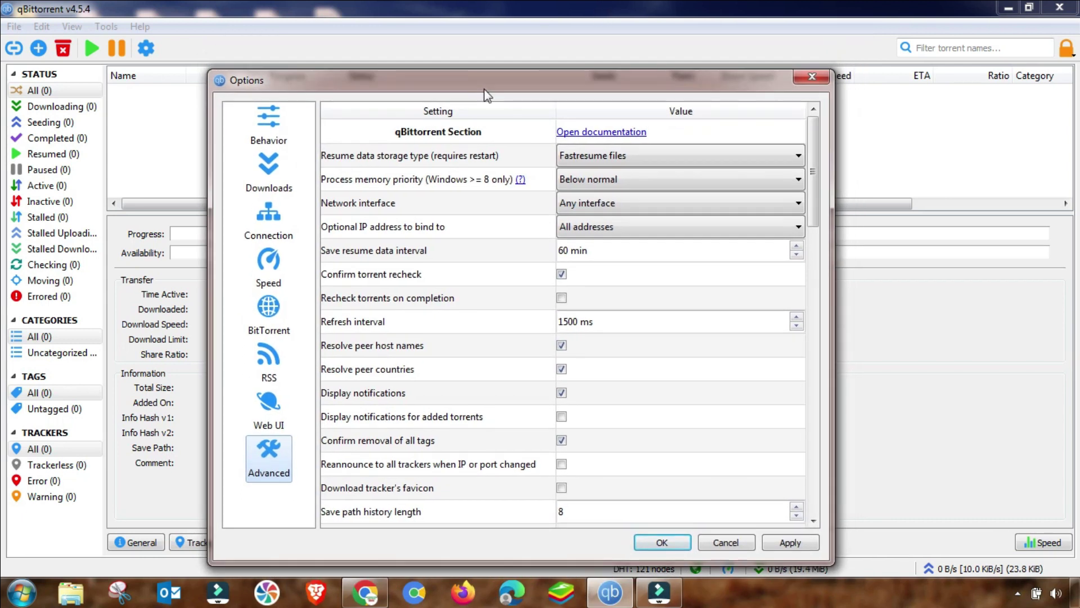
scroll(549, 338, down, 1)
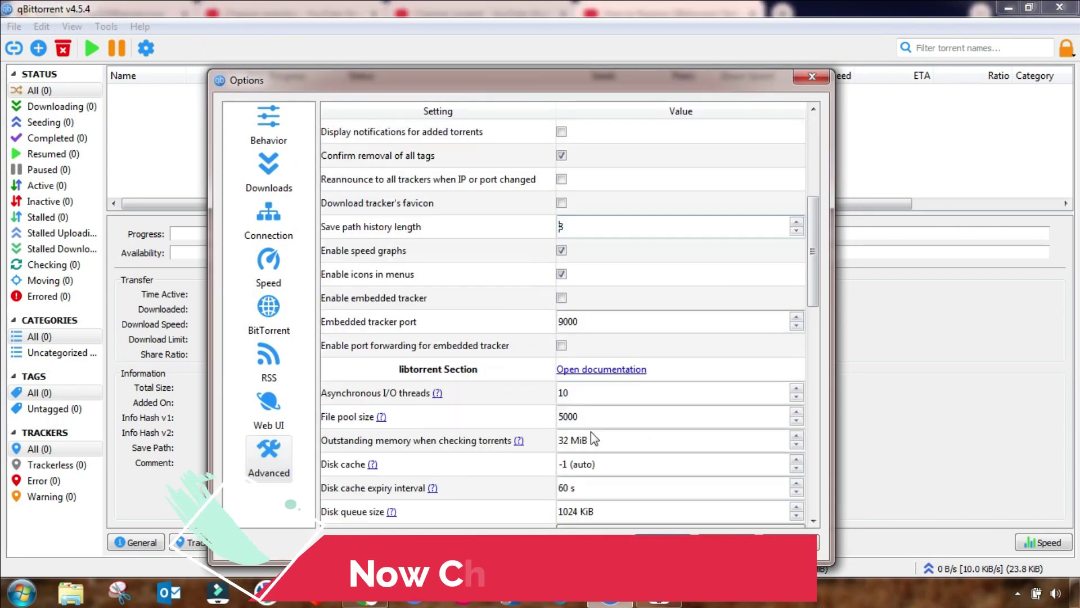
scroll(590, 431, down, 3)
scroll(591, 433, up, 2)
scroll(591, 433, up, 2)
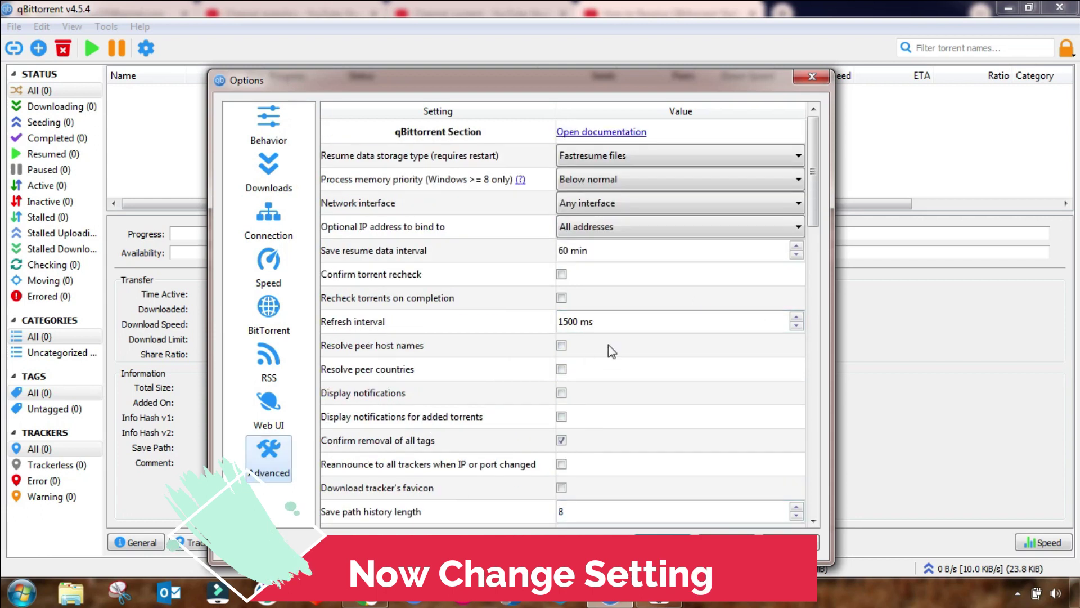
click(561, 274)
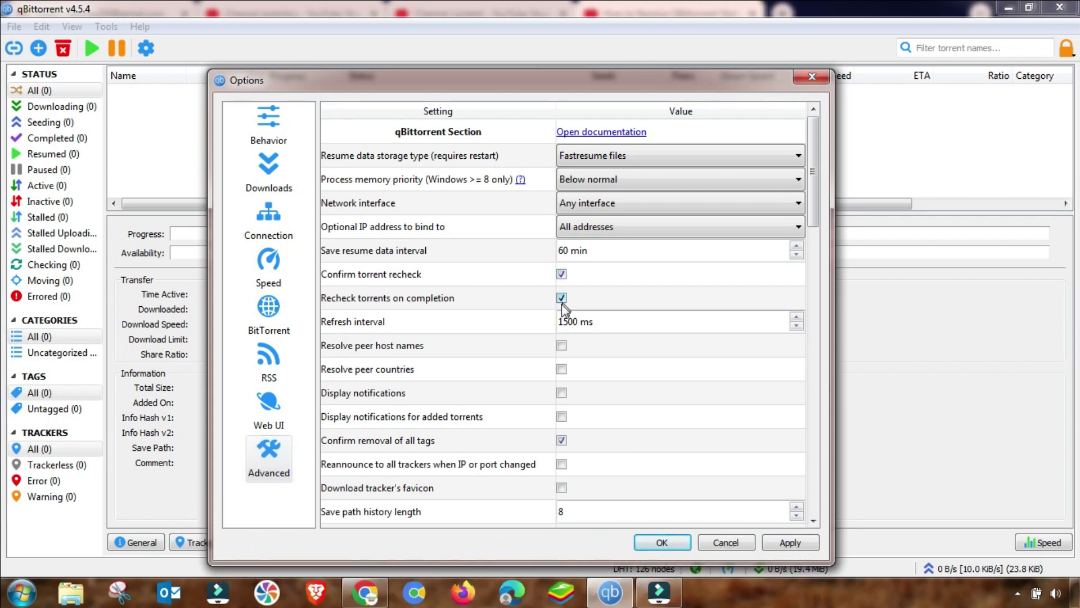
click(562, 345)
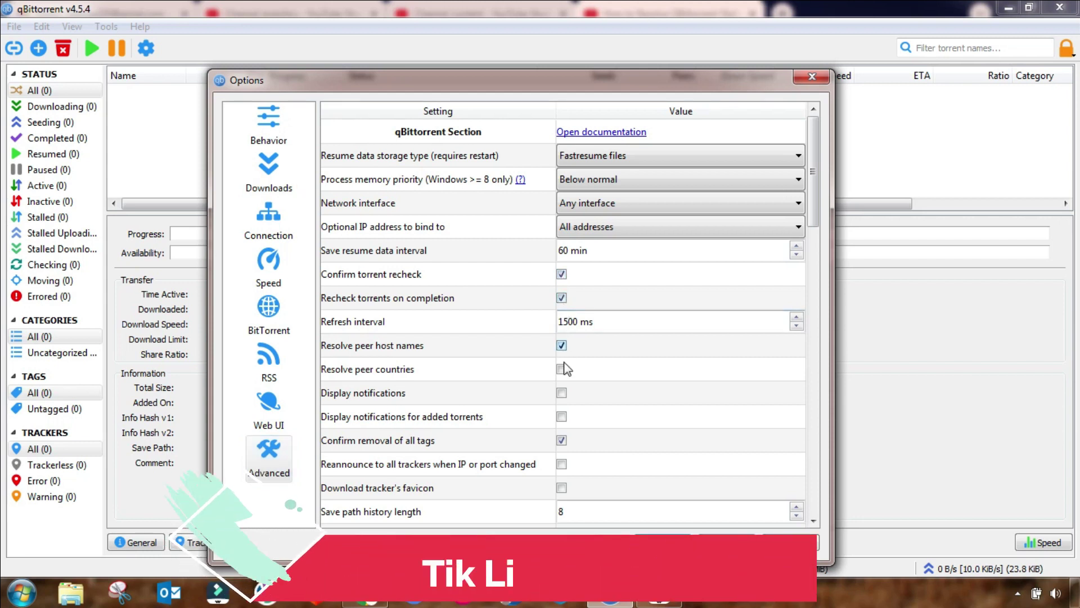
click(562, 369)
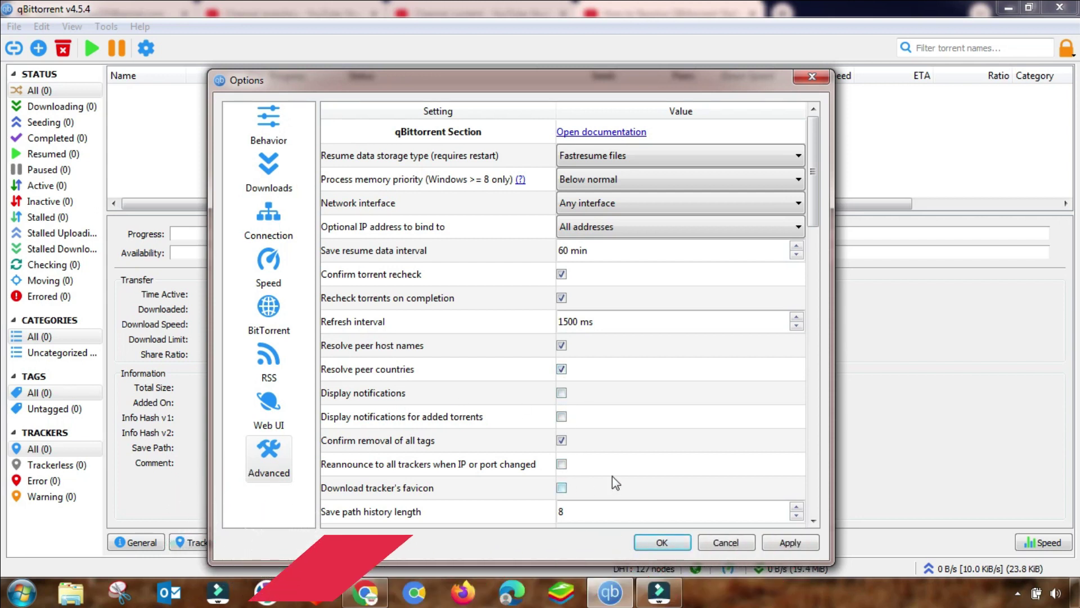
drag(817, 221, 811, 278)
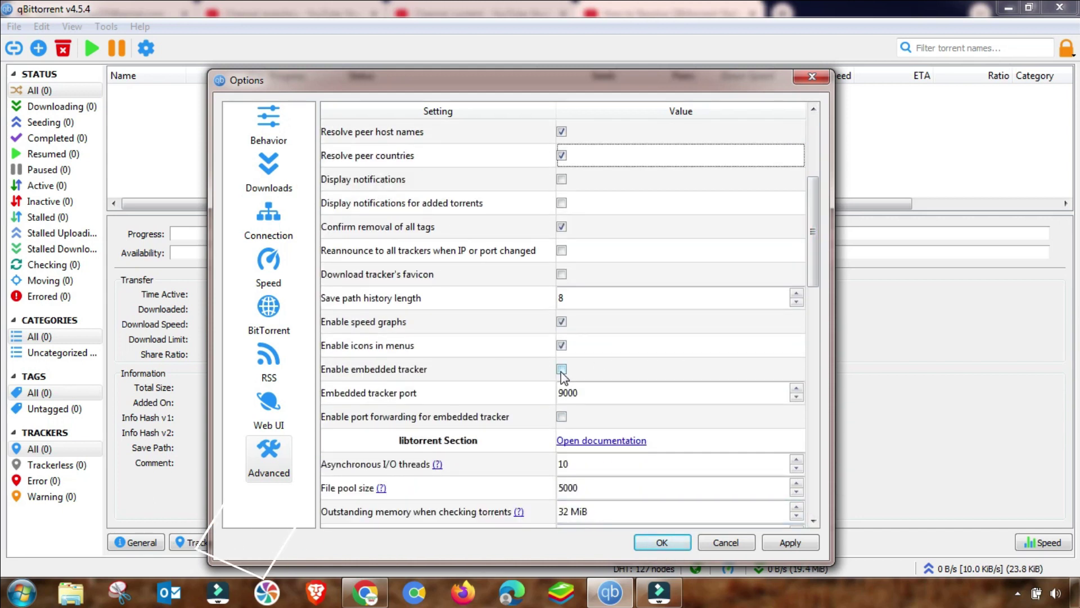
click(561, 370)
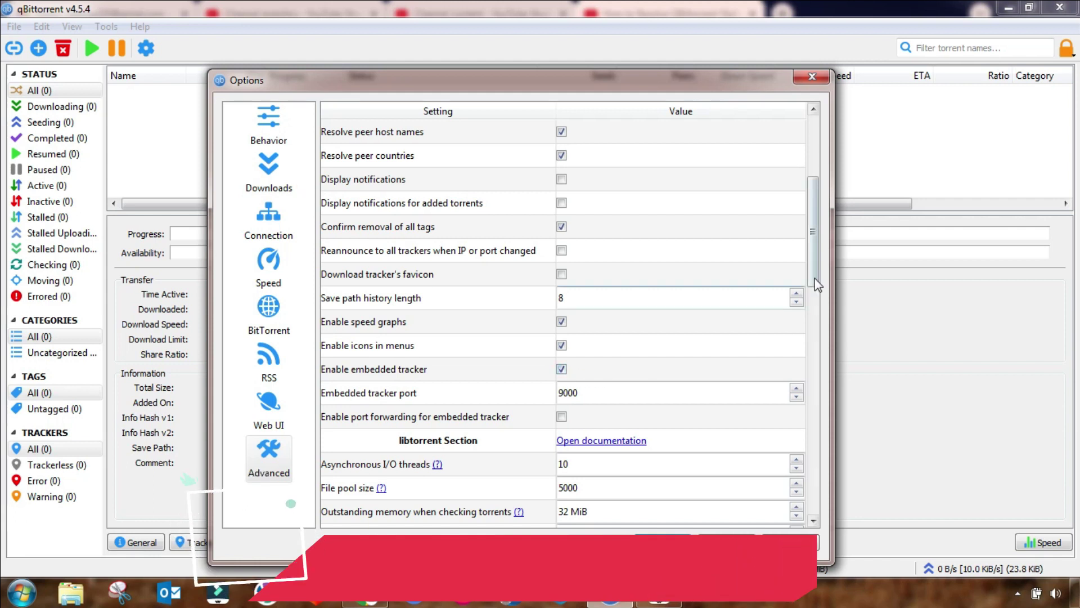
drag(815, 278, 817, 408)
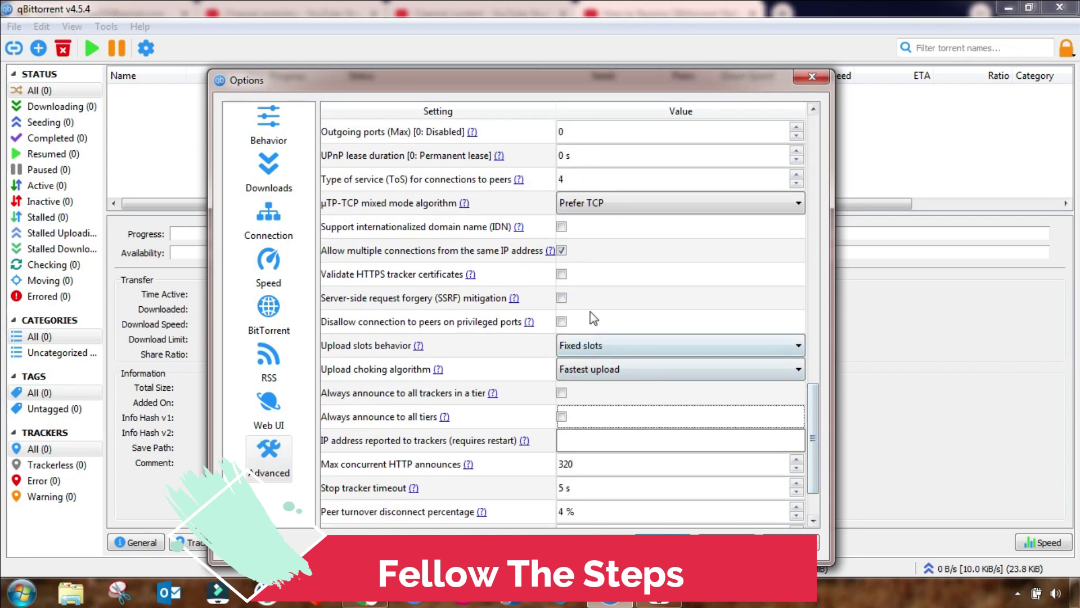
Tick SSRF mitigation and 'Always announce to all trackers in a tier' in Advanced settings
click(563, 301)
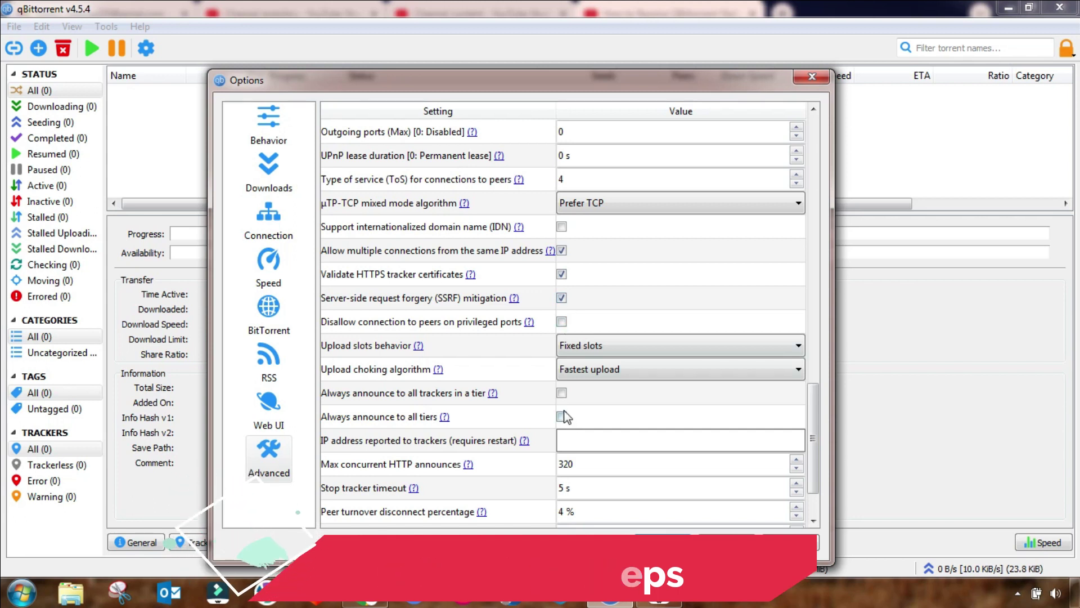
click(562, 393)
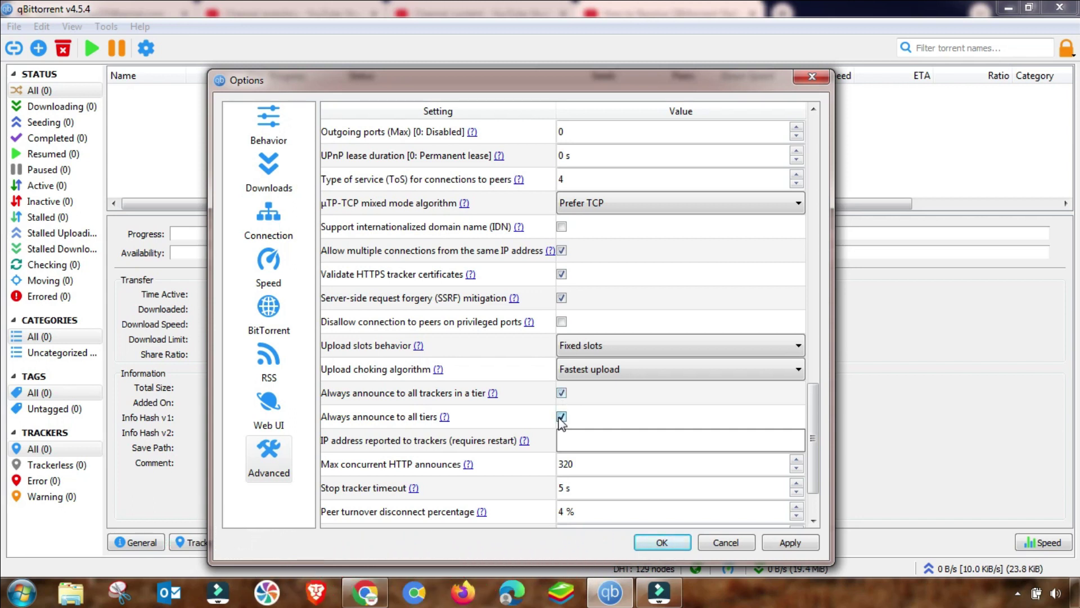
scroll(813, 422, down, 2)
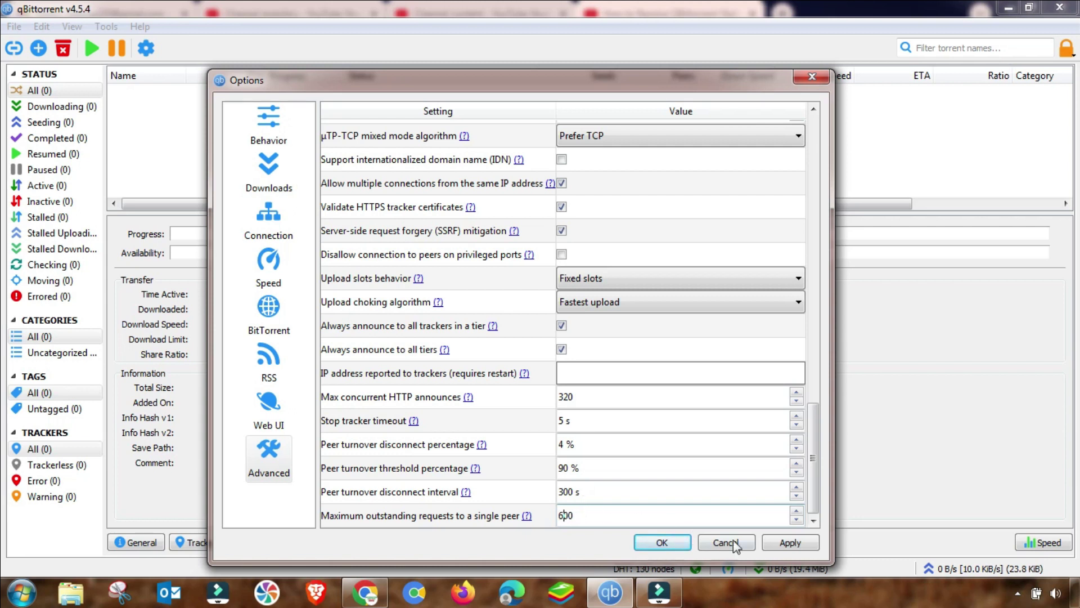
Save the options, then fully exit qBittorrent from its notification-area icon
click(662, 543)
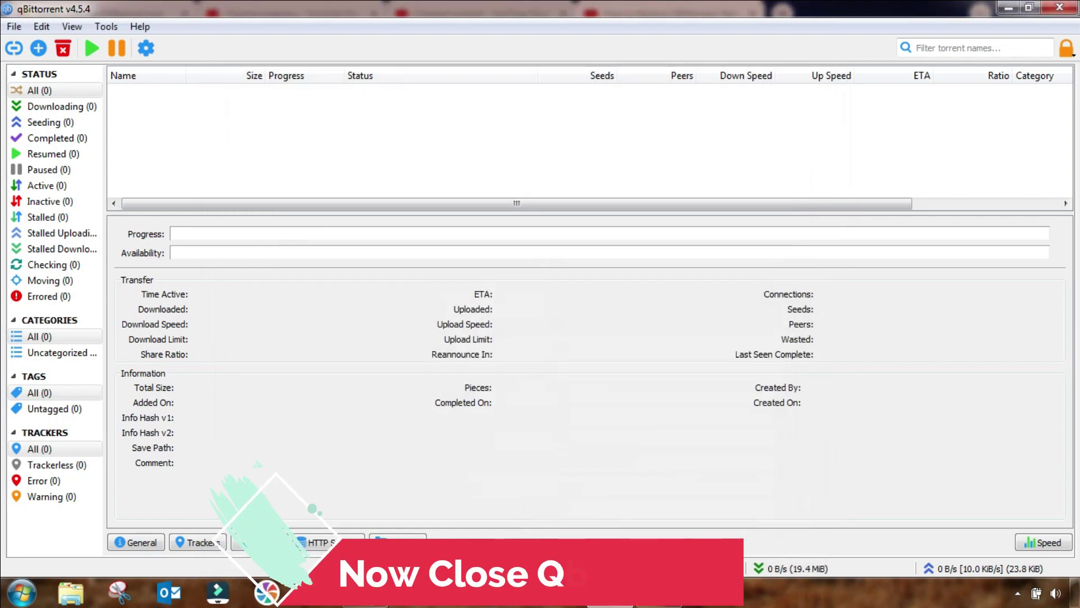
click(1017, 593)
click(996, 512)
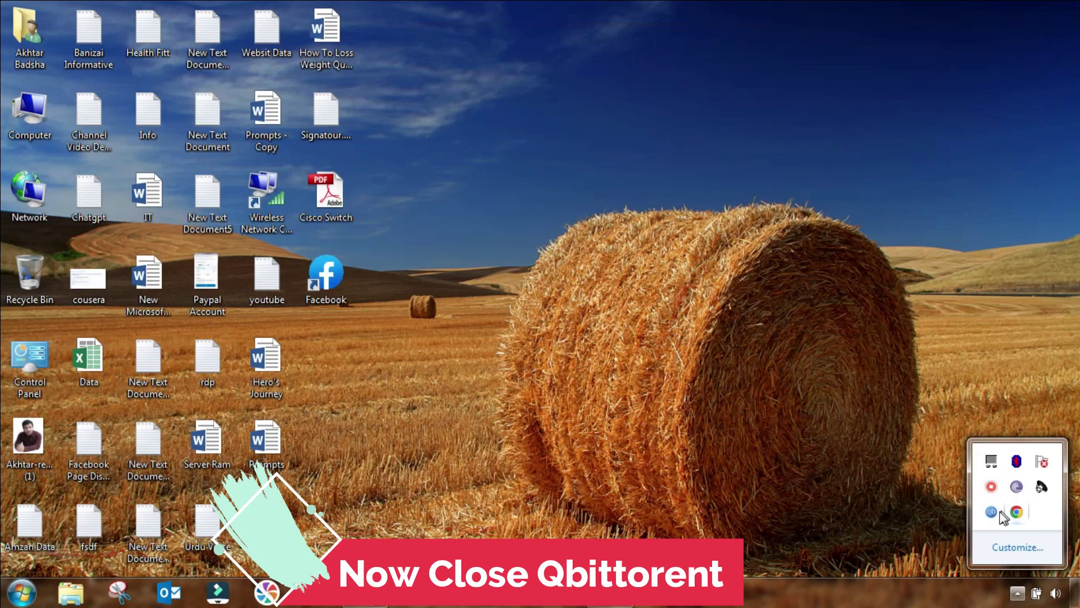
right_click(992, 511)
click(894, 499)
In Task Manager's Processes list, end the BitTorrent.exe and BTTray.exe processes
right_click(758, 594)
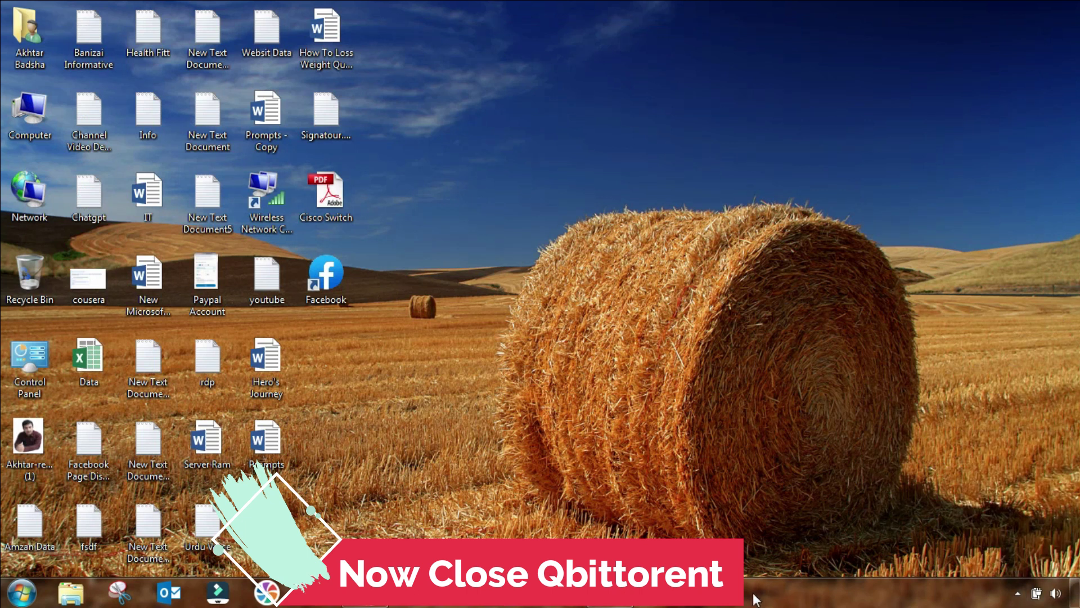
click(819, 541)
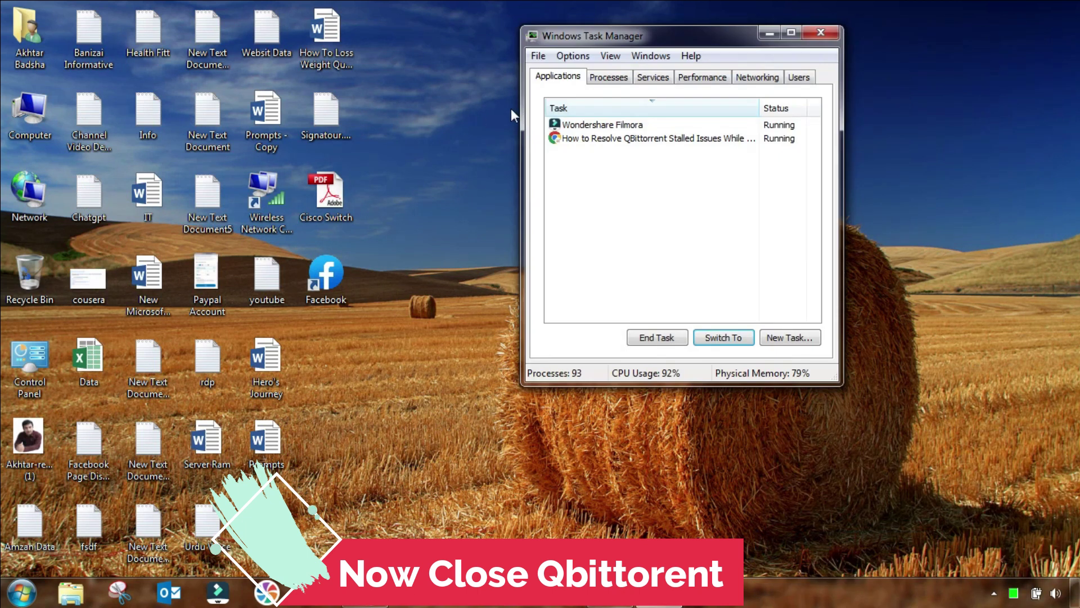
click(612, 80)
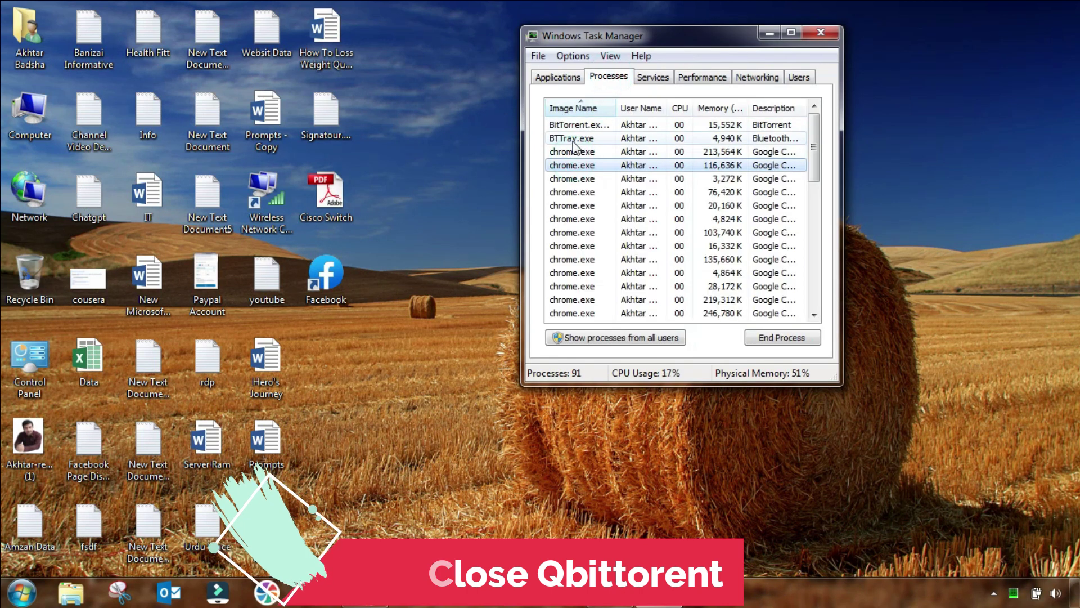
click(579, 125)
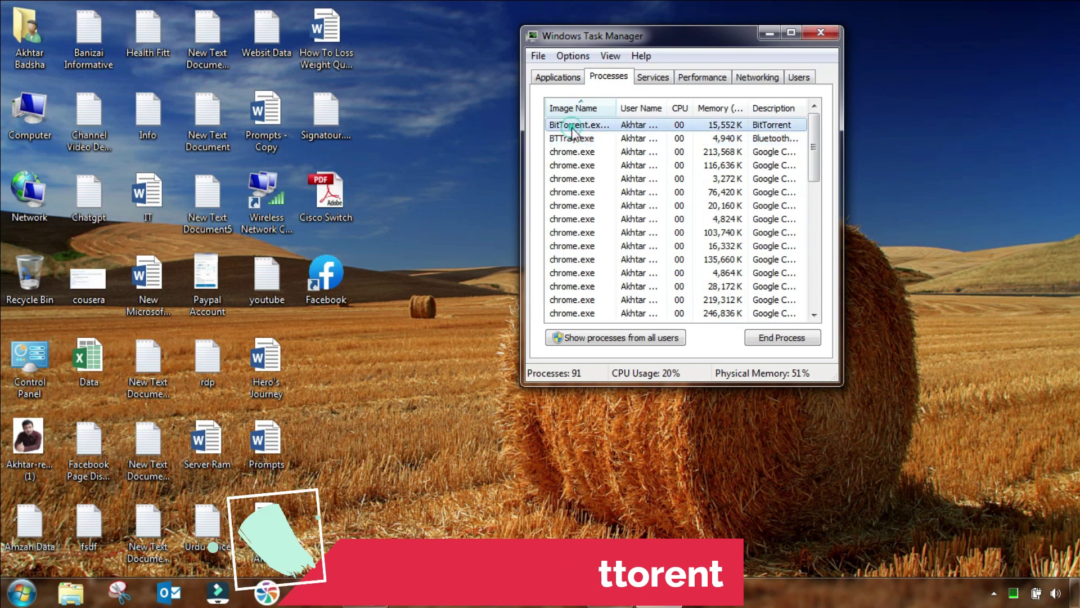
click(782, 337)
click(567, 321)
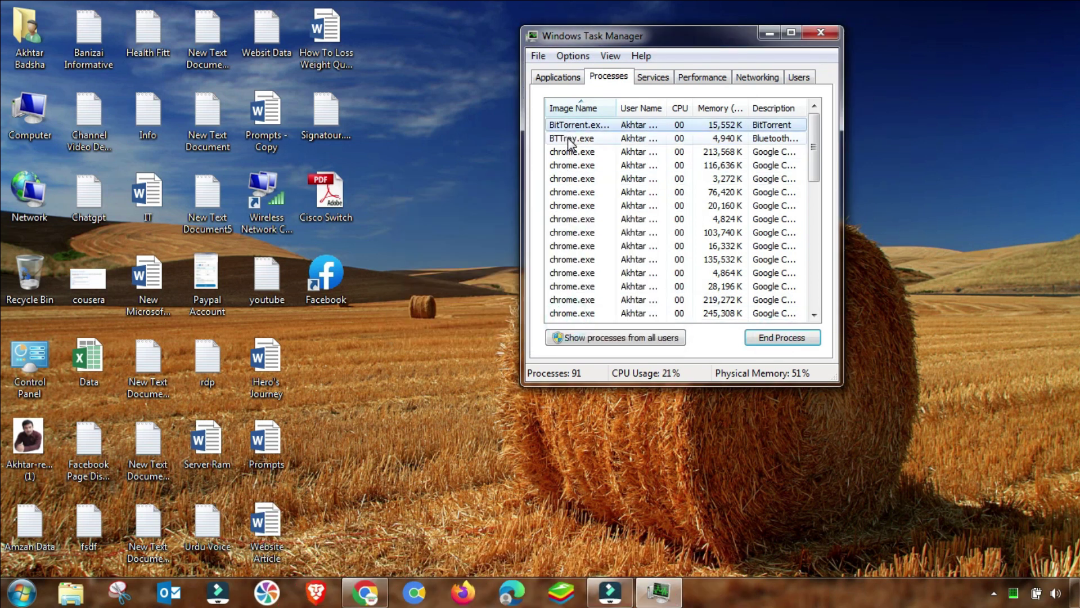
click(572, 127)
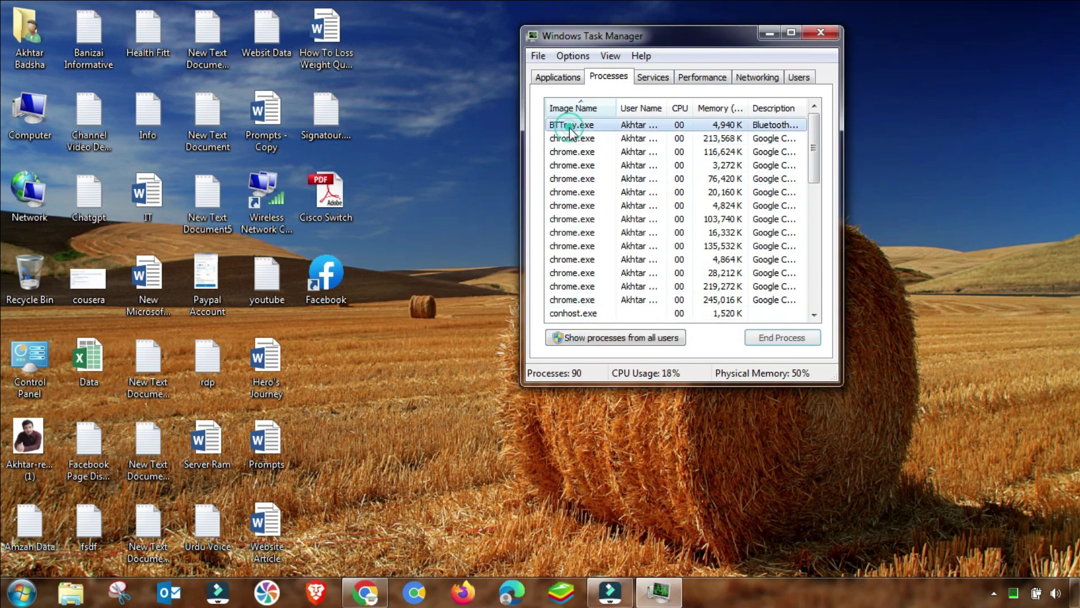
click(782, 338)
click(569, 321)
click(561, 192)
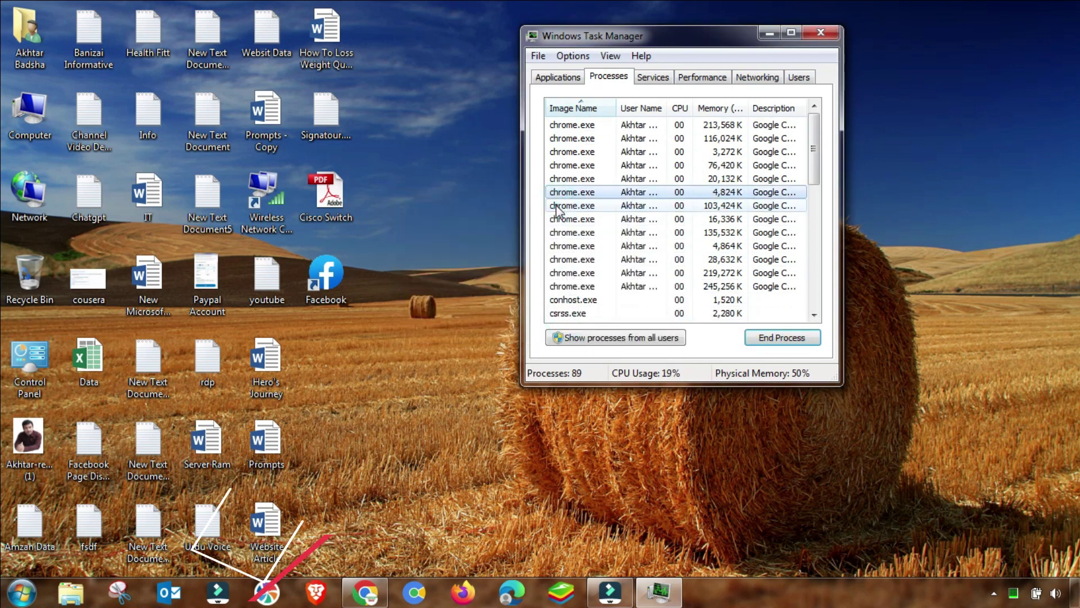
Close Task Manager, run qBittorrent as administrator from Start, and confirm adding the torrent
click(820, 33)
click(19, 594)
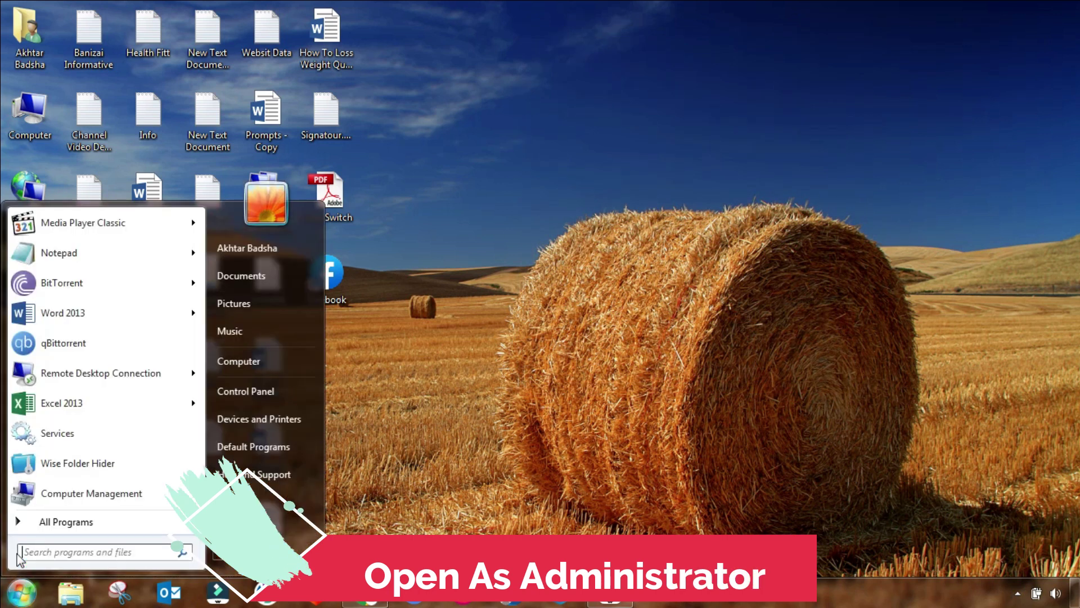
right_click(72, 342)
click(107, 372)
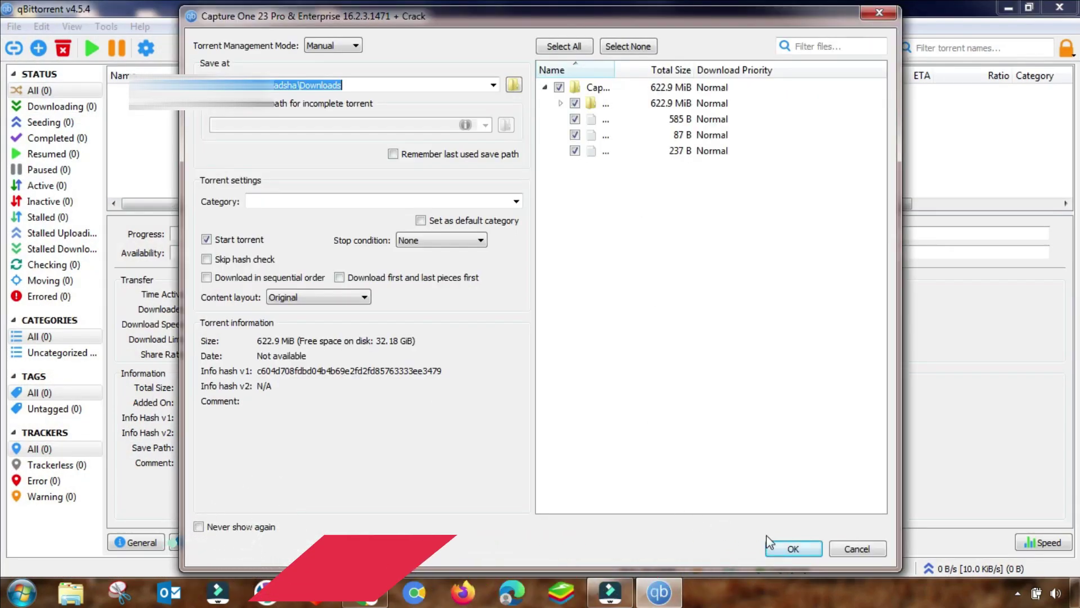
click(794, 546)
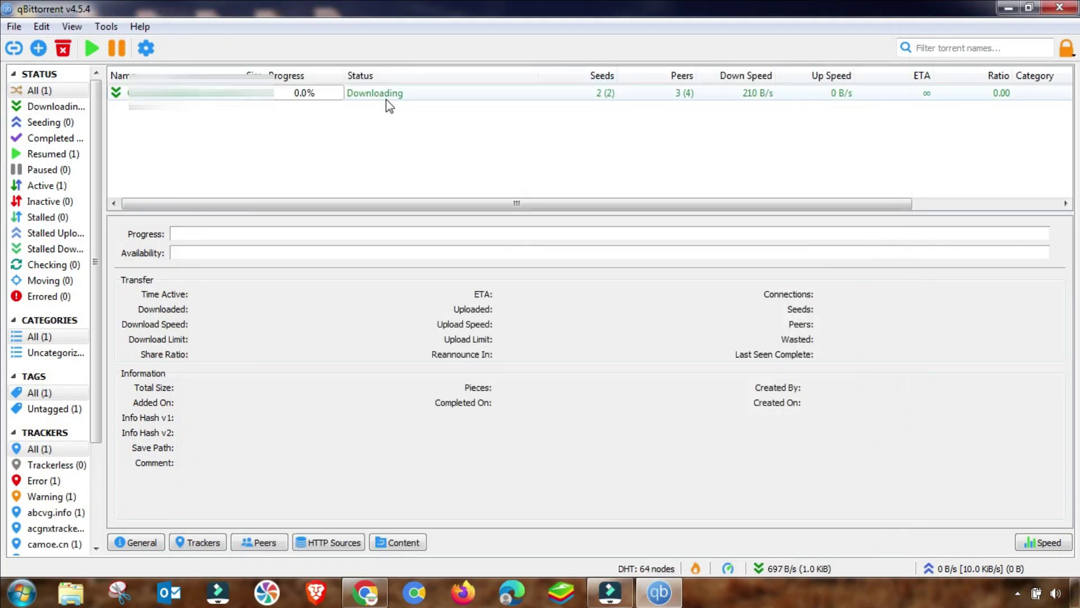